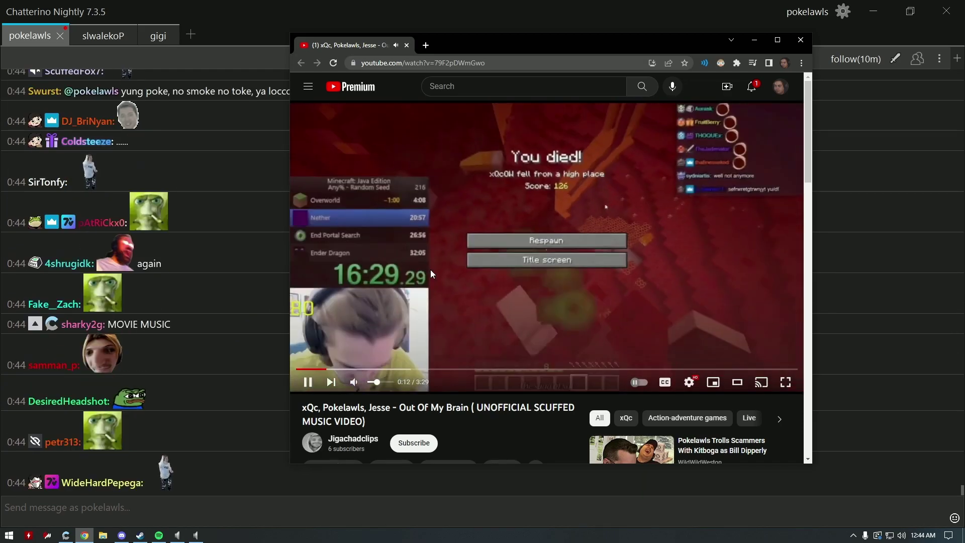
Pause and resume the music video twice early in playback.
left_click(438, 268)
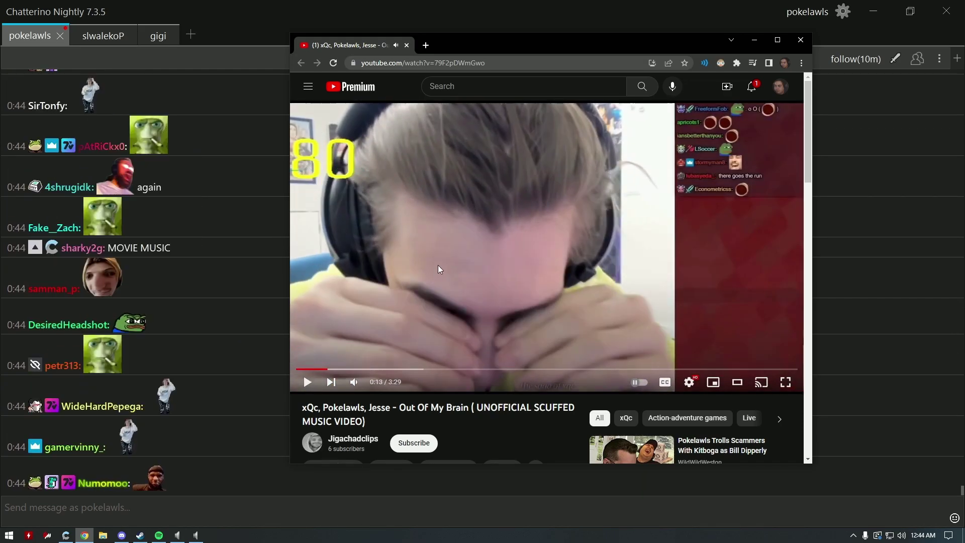
left_click(448, 259)
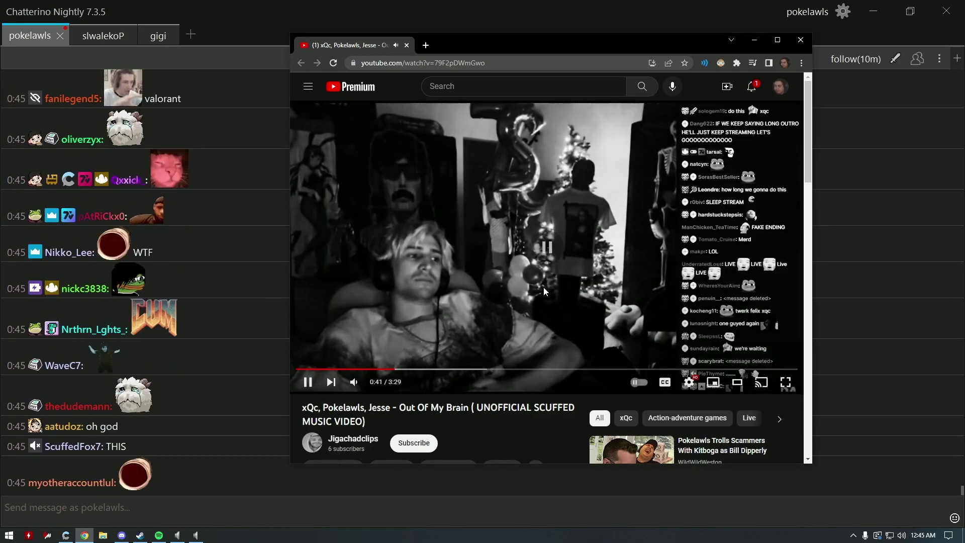
left_click(543, 287)
left_click(545, 274)
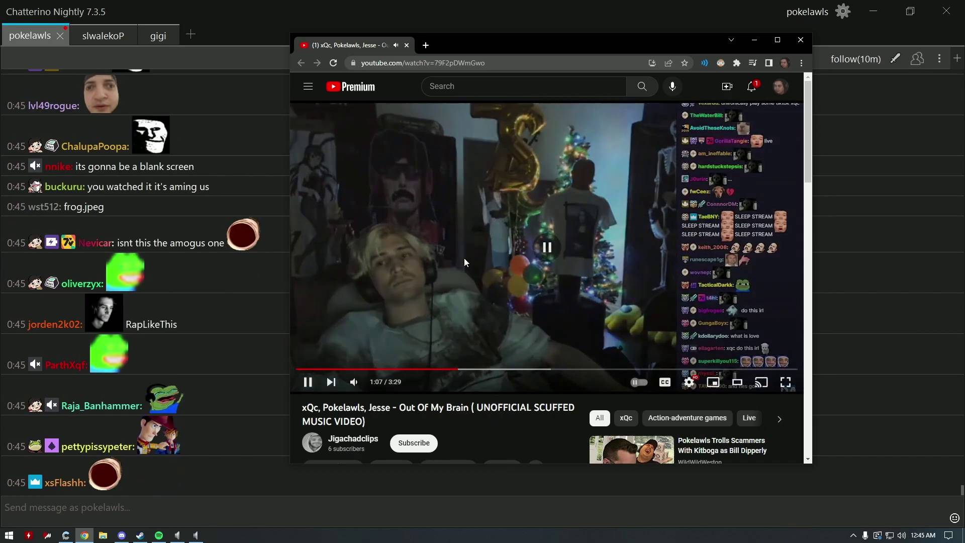
Pause at 1:07 and 1:23, resuming each time, then pause at 1:33.
left_click(464, 258)
left_click(500, 320)
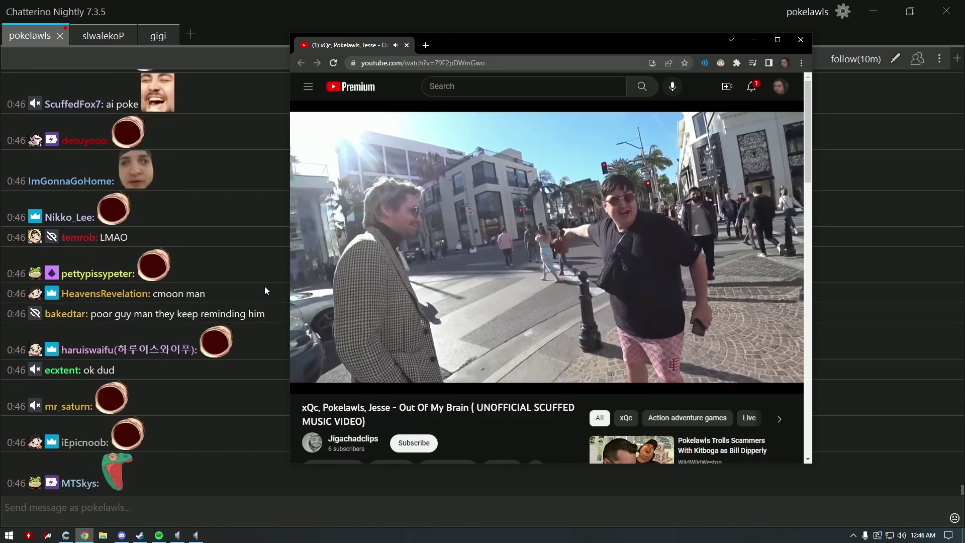
left_click(714, 305)
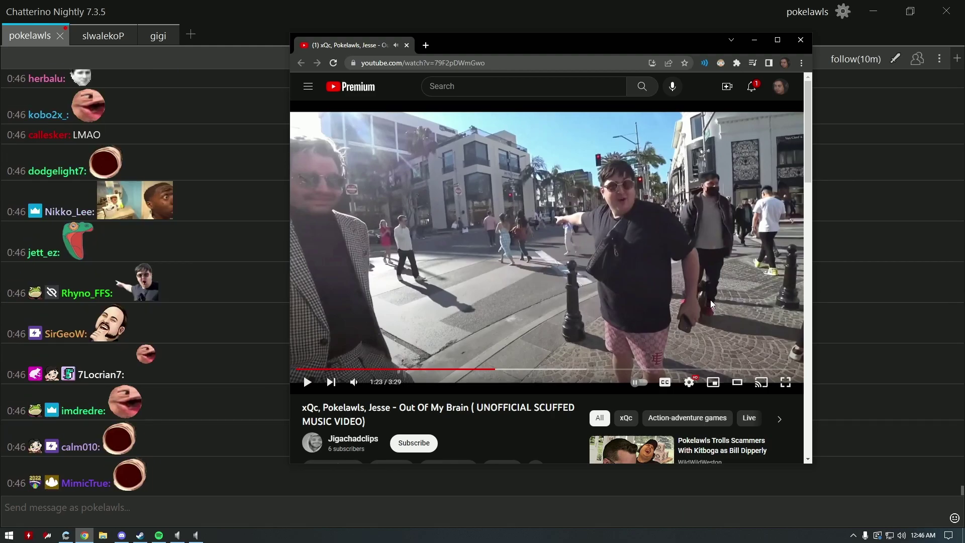
left_click(708, 288)
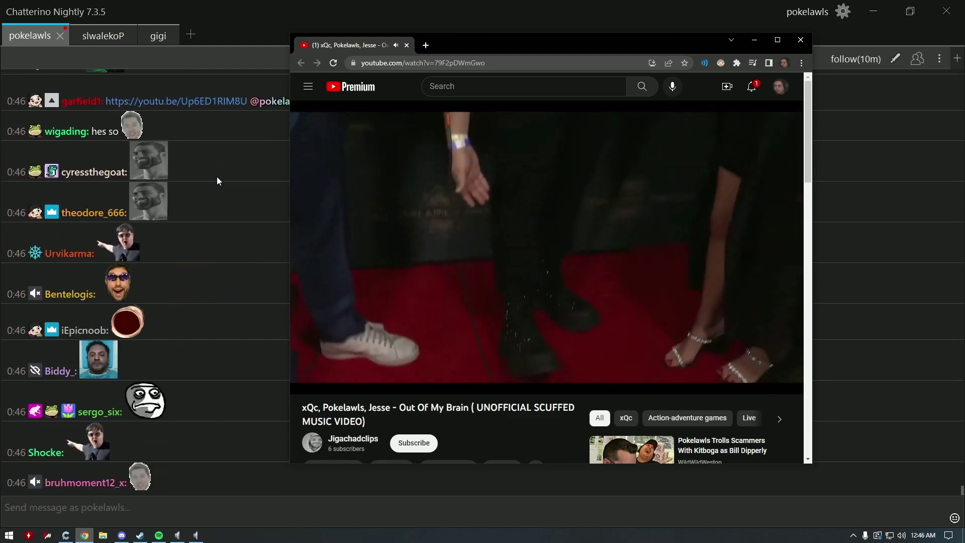
left_click(380, 204)
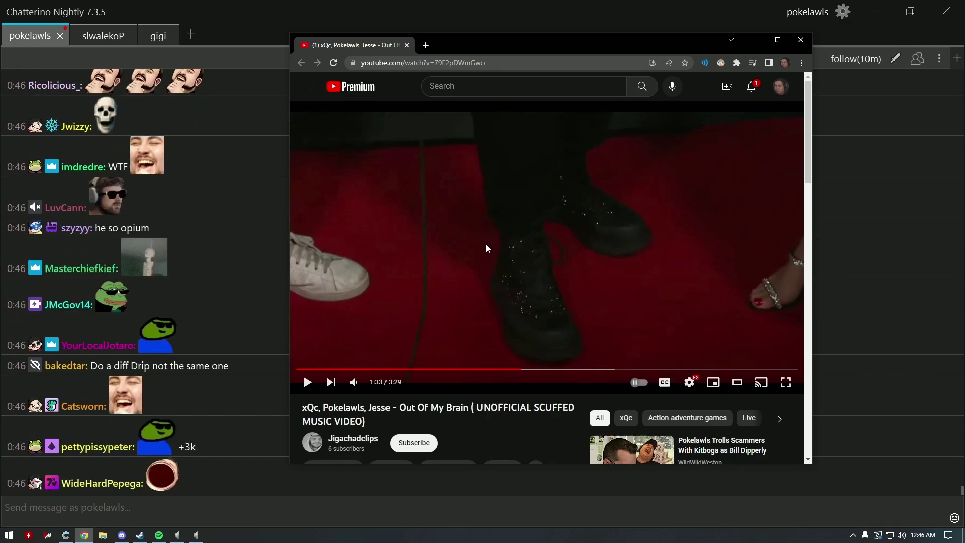
Play and pause the video, then resume it after rewinding a few seconds.
key("space")
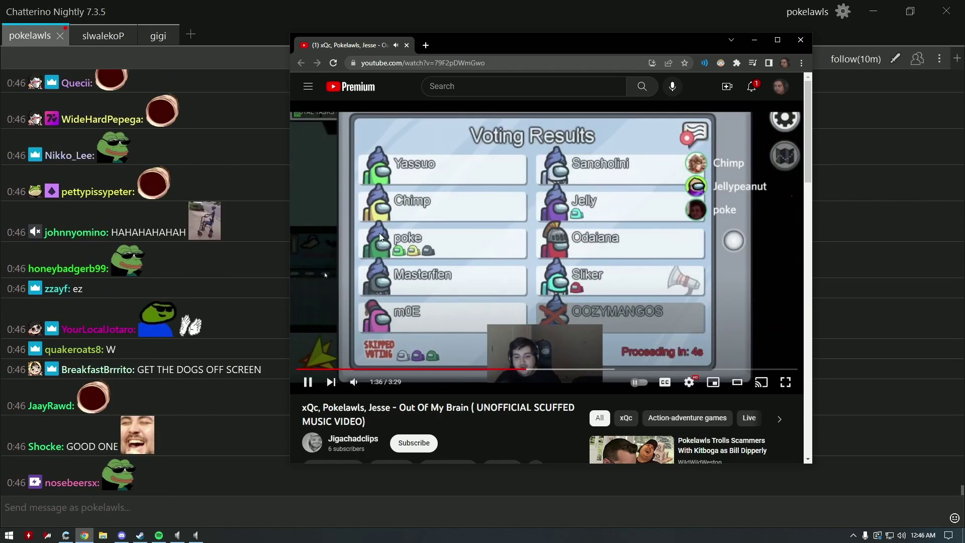
key("space")
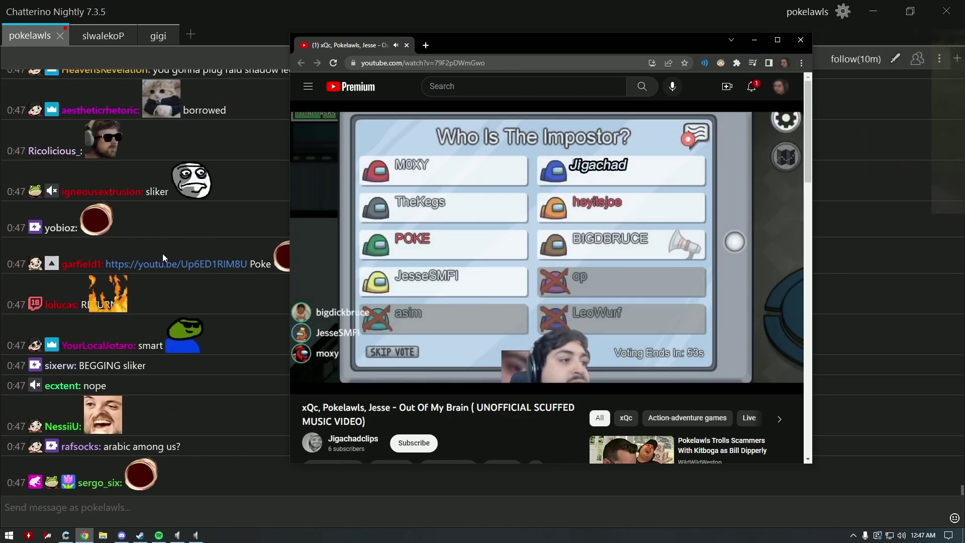
left_click(569, 339)
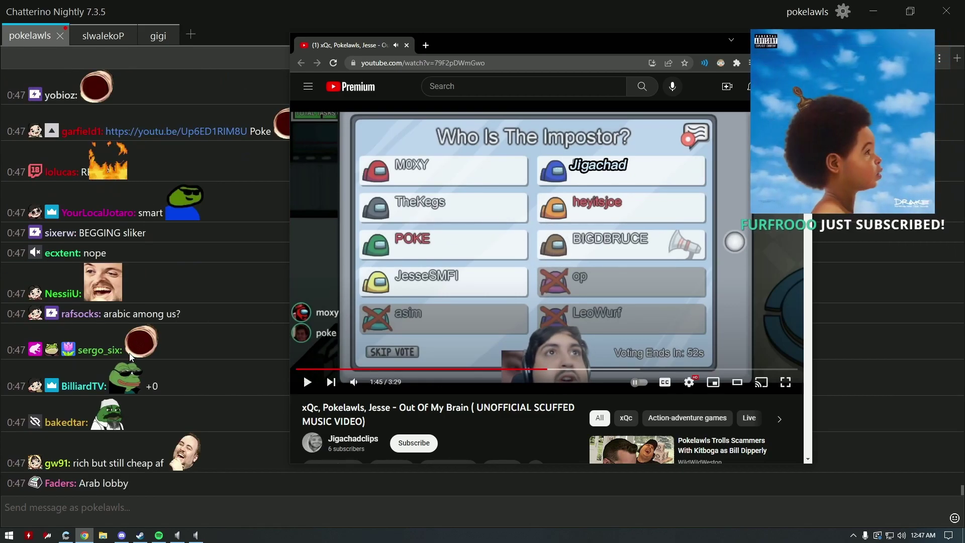
mouse_move(520, 249)
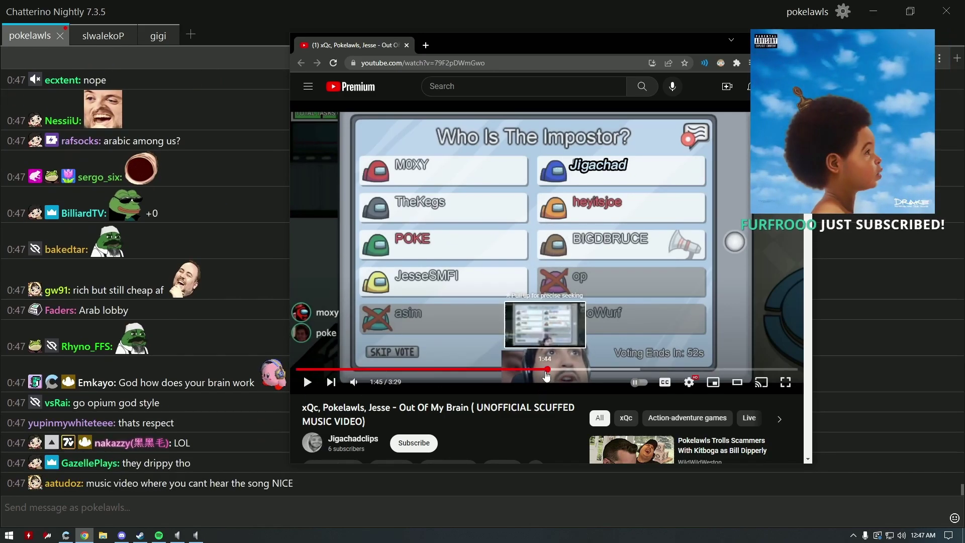
left_click(544, 371)
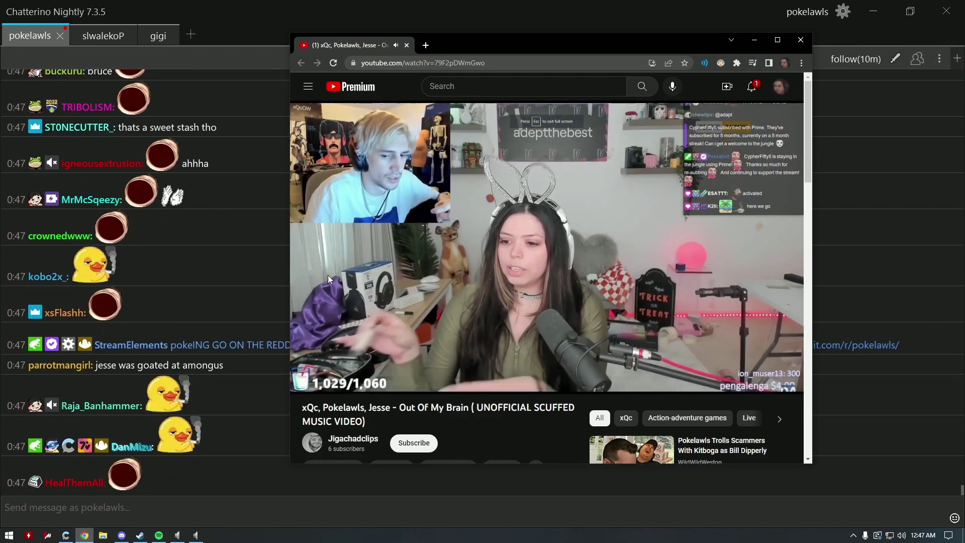
scroll(453, 302, "down", 5)
scroll(487, 300, "down", 3)
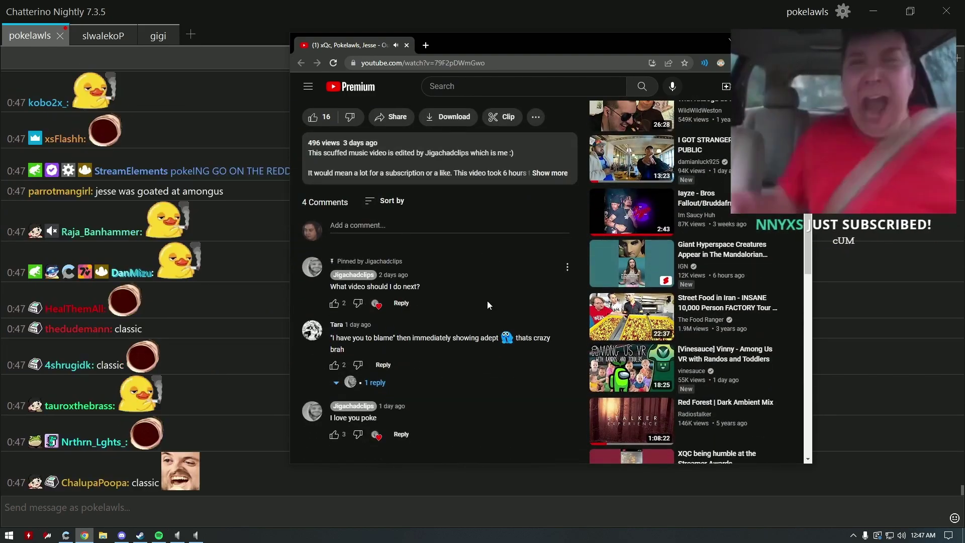
scroll(504, 162, "up", 5)
scroll(626, 264, "up", 3)
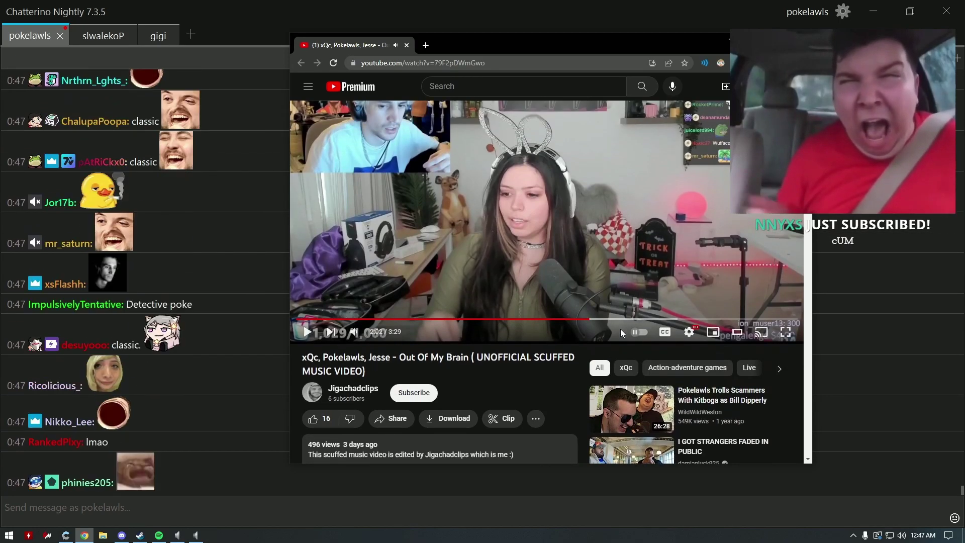
Skip the music video ahead to about 2:20 of 3:29.
left_click(619, 307)
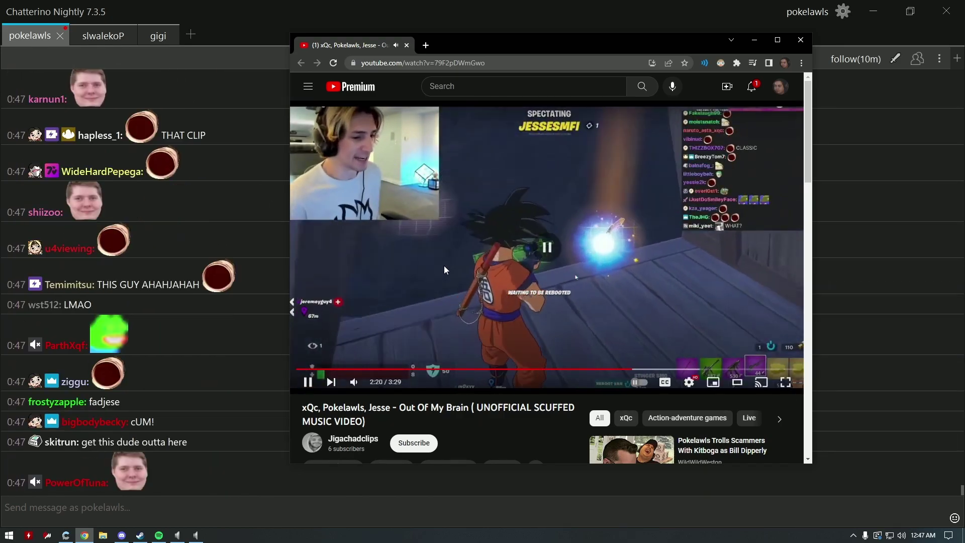
left_click(428, 262)
left_click(429, 263)
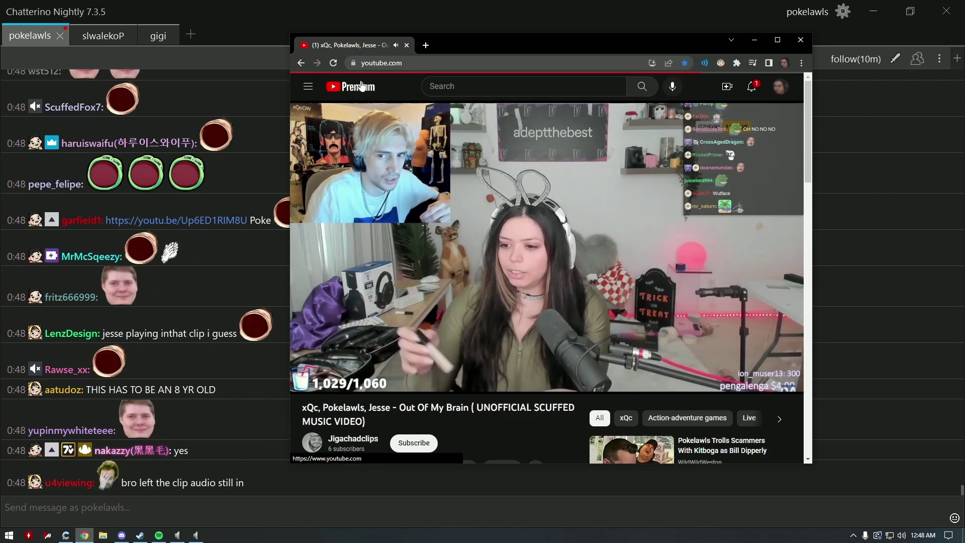
Go back to the YouTube home feed using the top-left YouTube Premium logo.
left_click(361, 86)
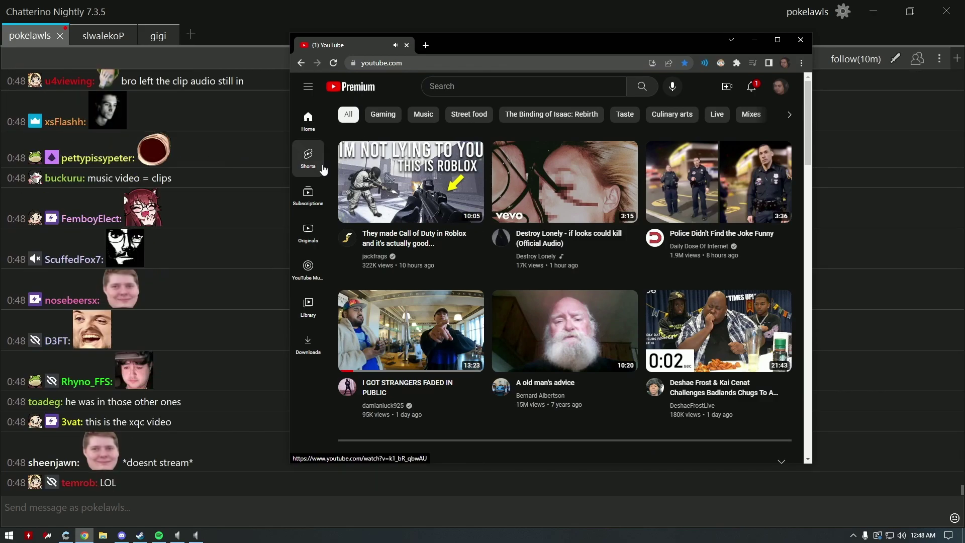